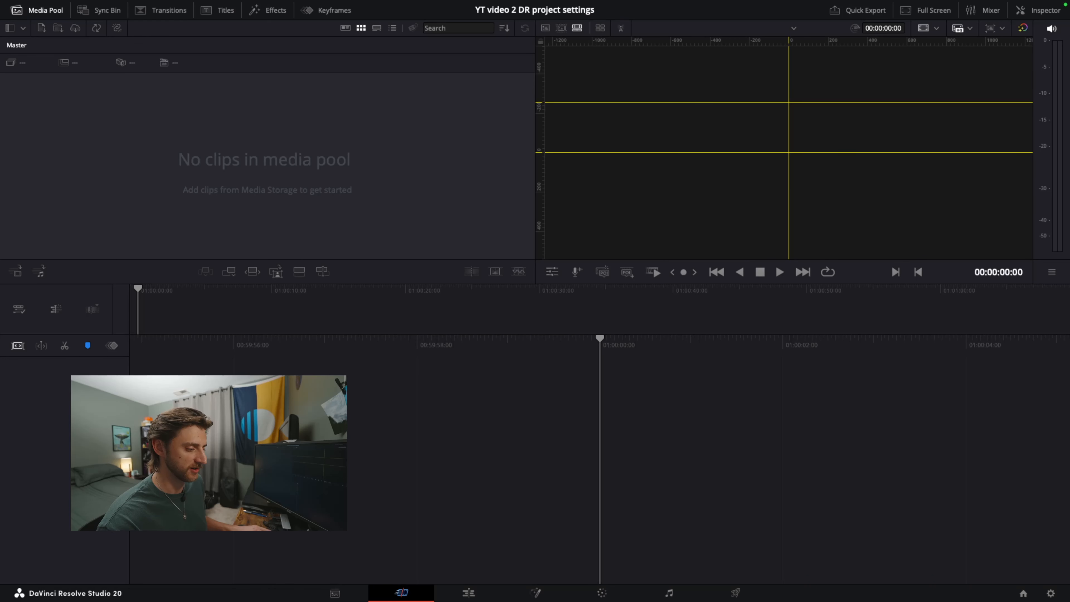
# - Open the project settings and try vertical resolution for the timeline, restoring the horizontal 1920 x 1080 HD format
pyautogui.click(1050, 592)
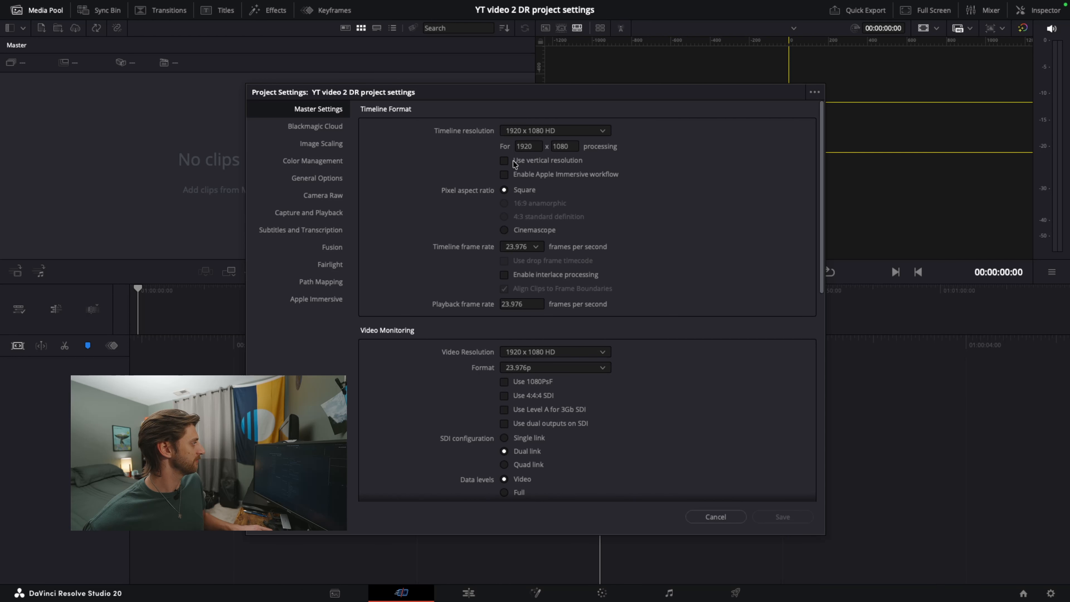
pyautogui.click(504, 161)
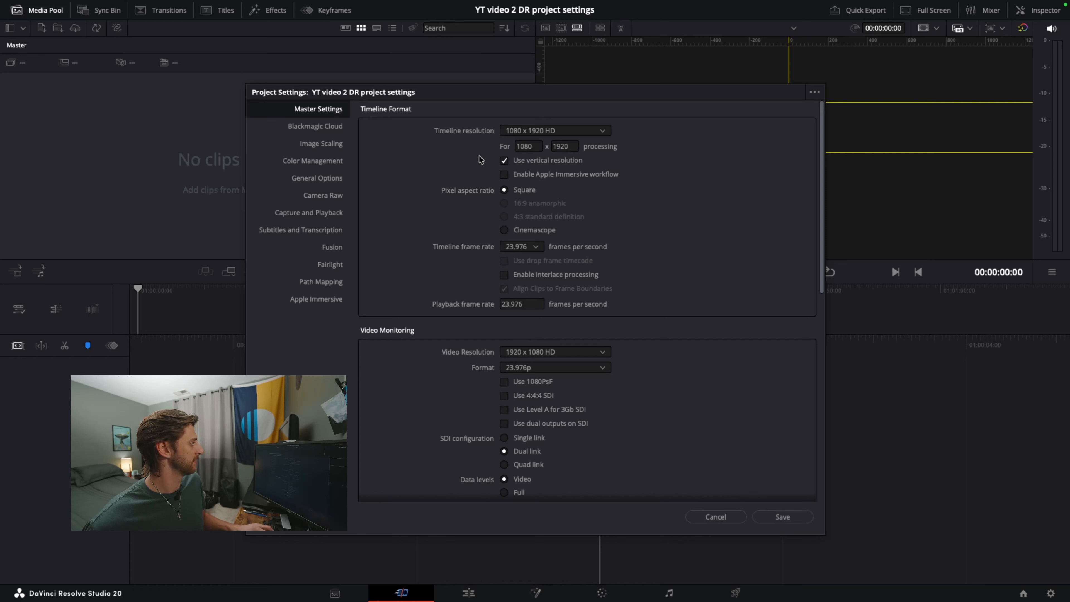
pyautogui.click(504, 161)
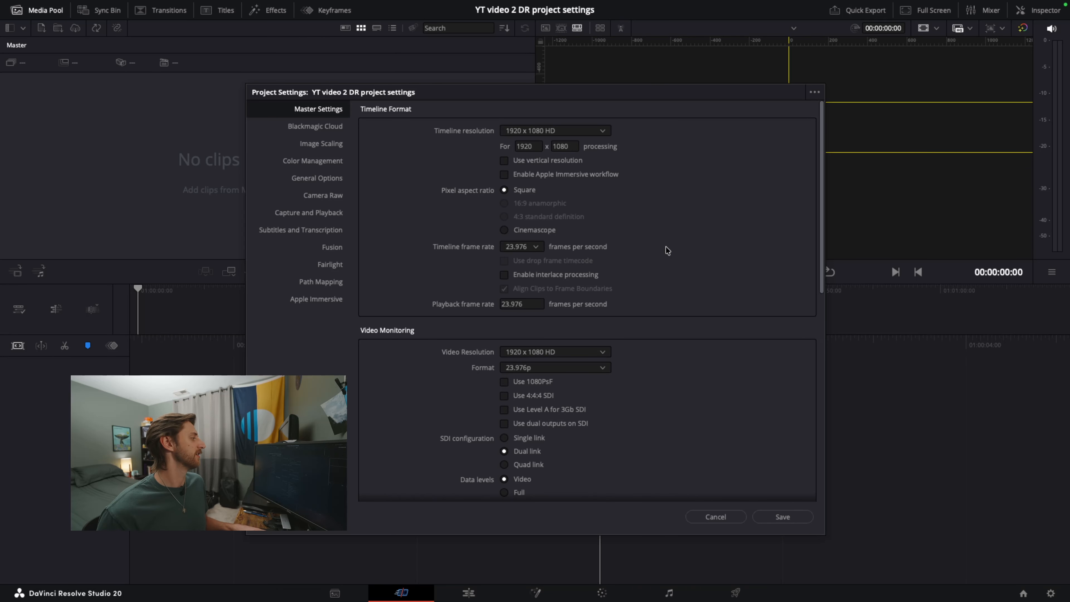
# - Review the remaining master settings, checking the frame interpolation choices for retime process and motion estimation mode
pyautogui.scroll(-5, 665, 248)
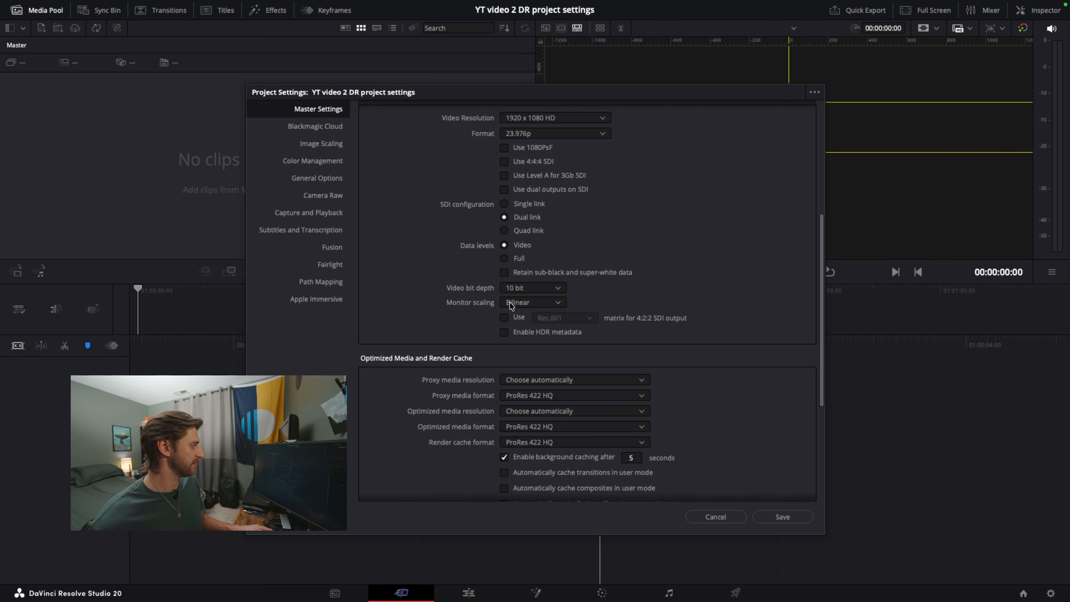
pyautogui.scroll(-4, 531, 309)
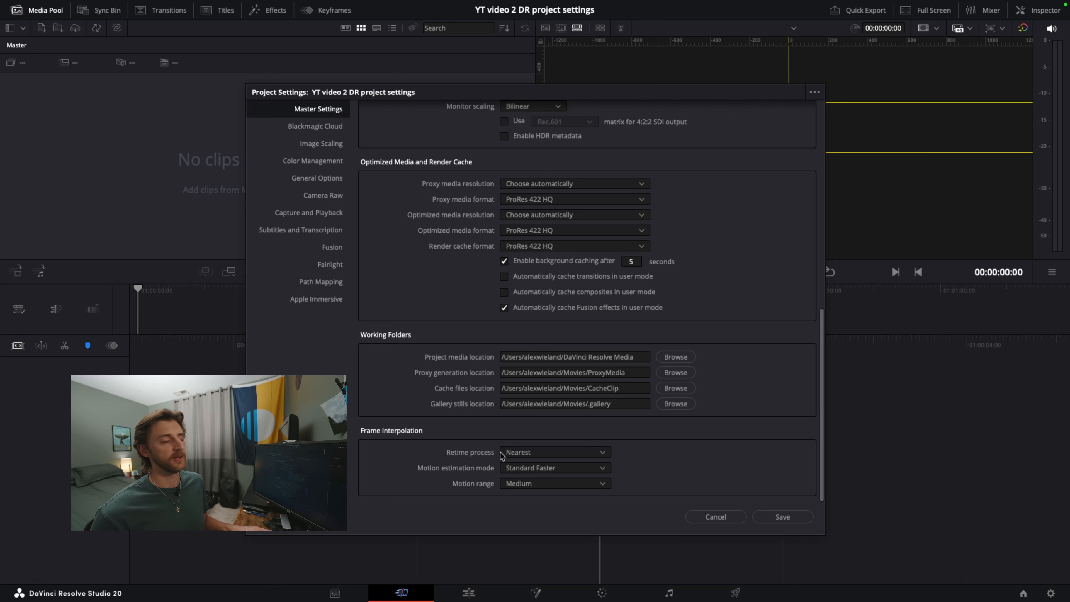
pyautogui.click(540, 452)
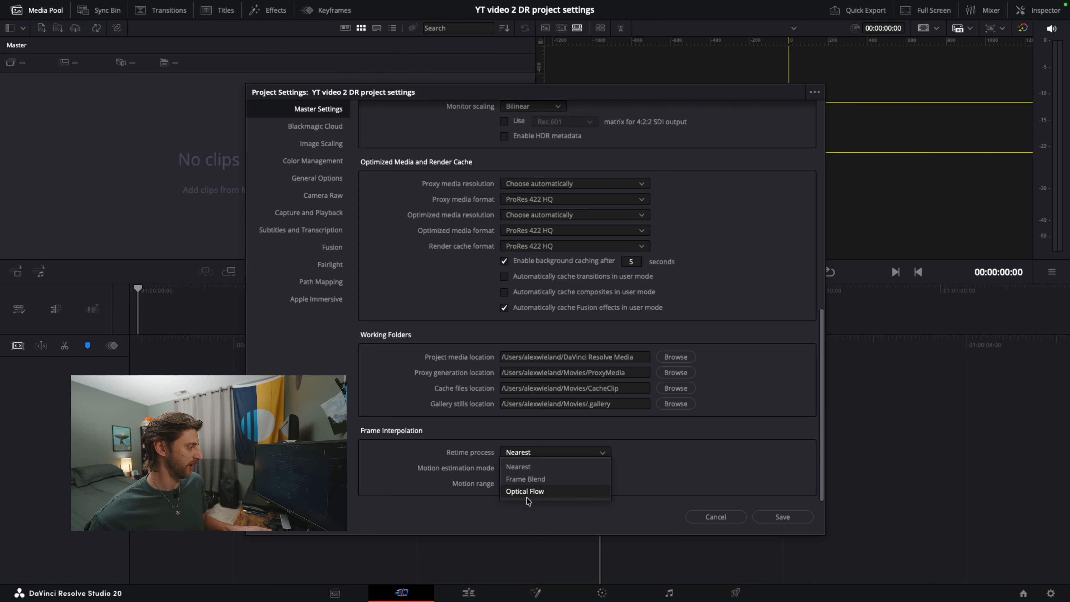
pyautogui.click(531, 457)
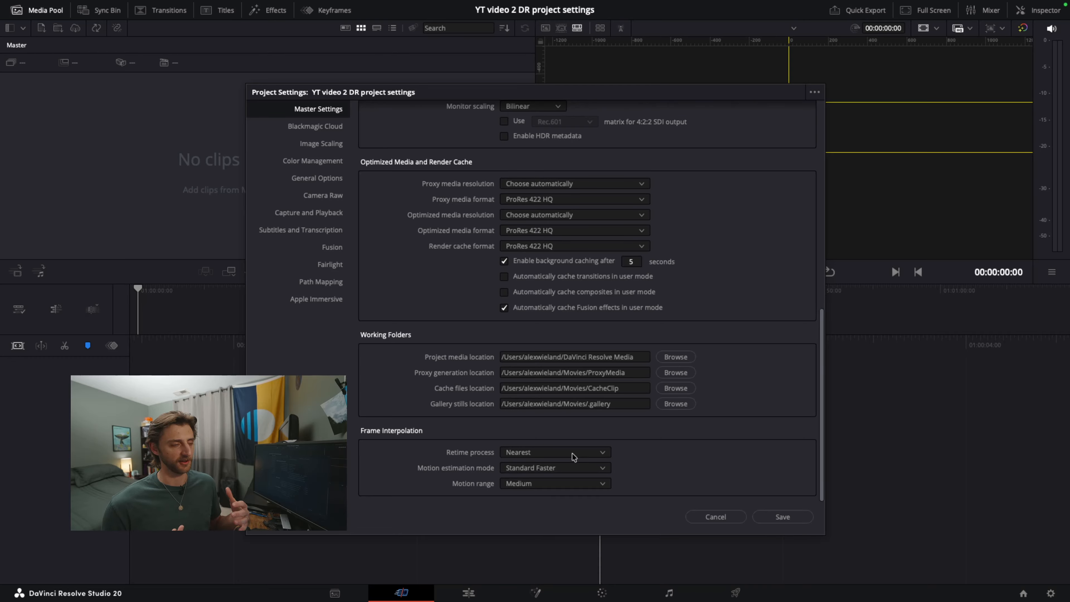
pyautogui.click(569, 467)
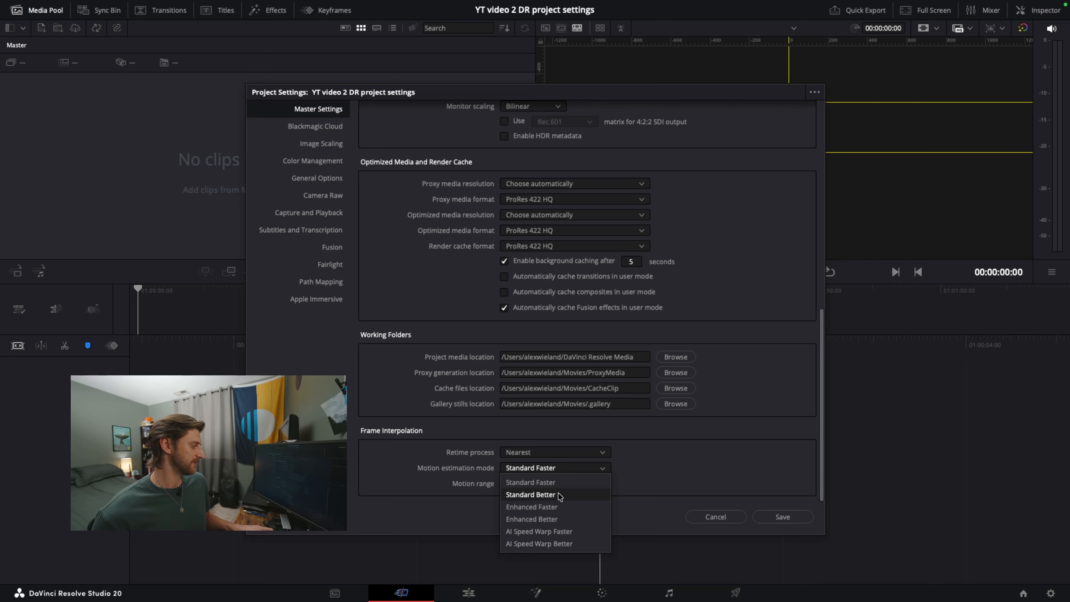
pyautogui.click(570, 470)
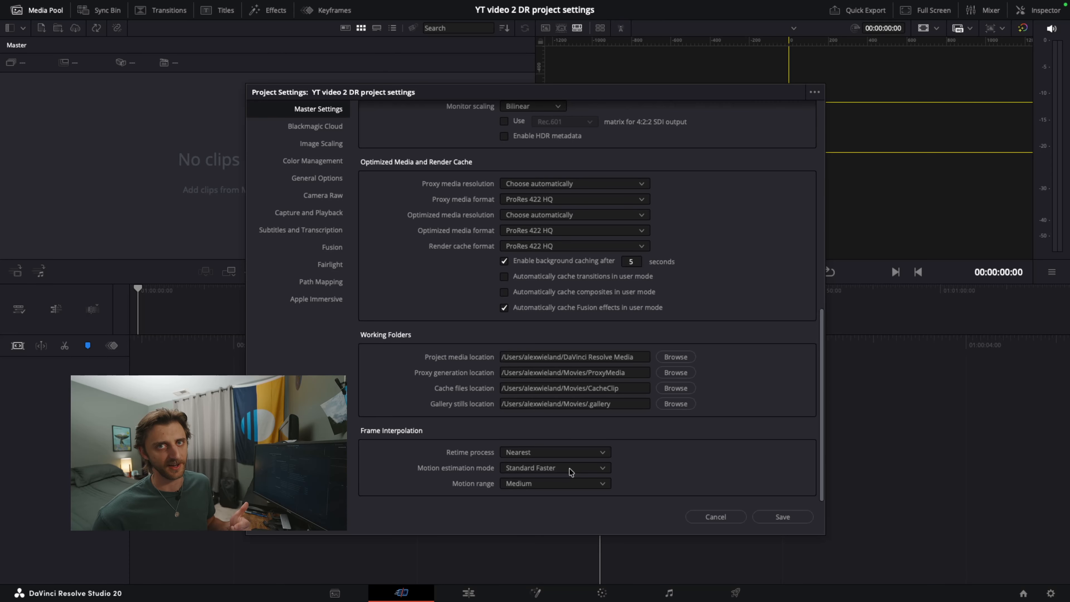
# - Check the Blackmagic Cloud settings and the output scaling choices for mismatched resolution files in the image scaling settings
pyautogui.click(320, 124)
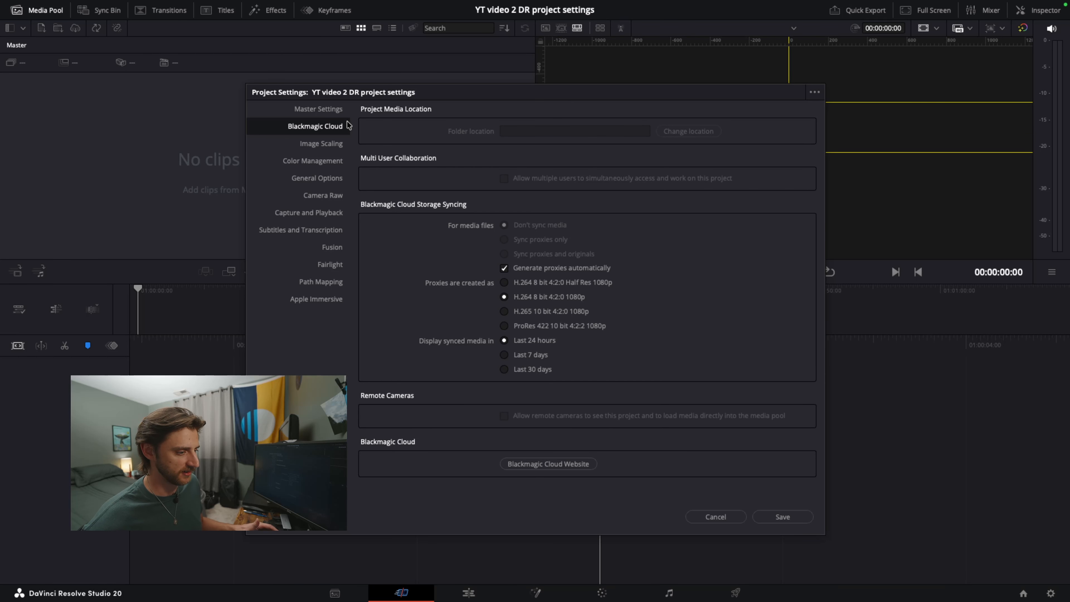
pyautogui.click(335, 144)
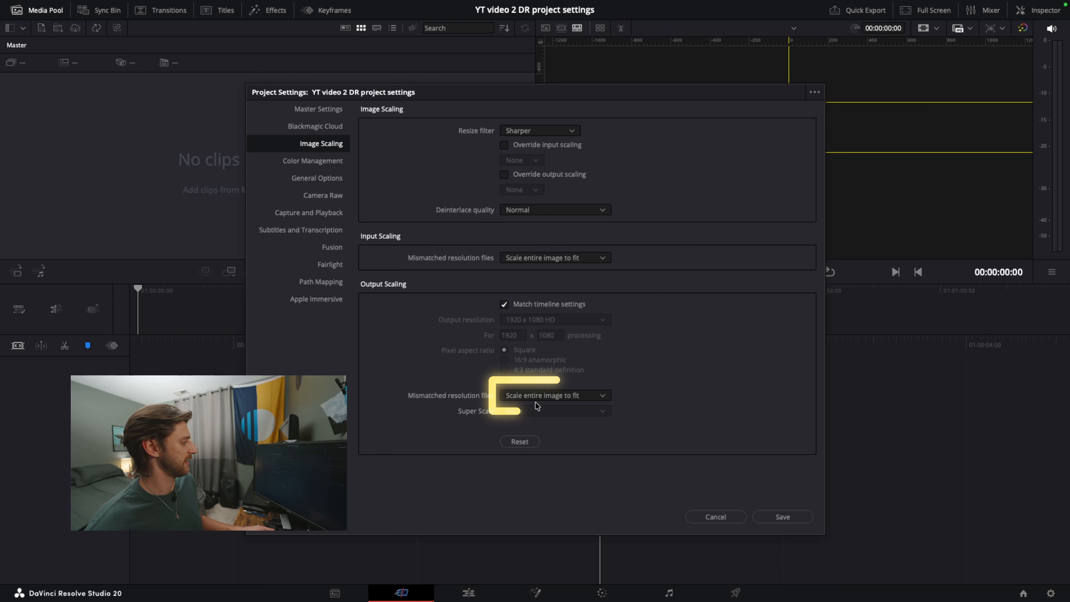
pyautogui.click(582, 396)
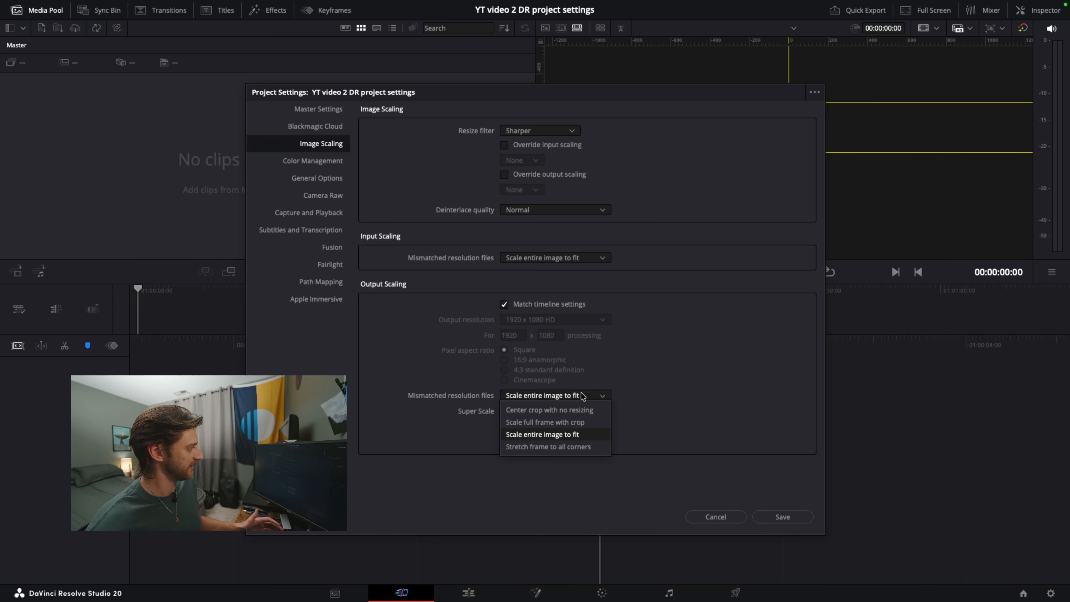
pyautogui.click(582, 396)
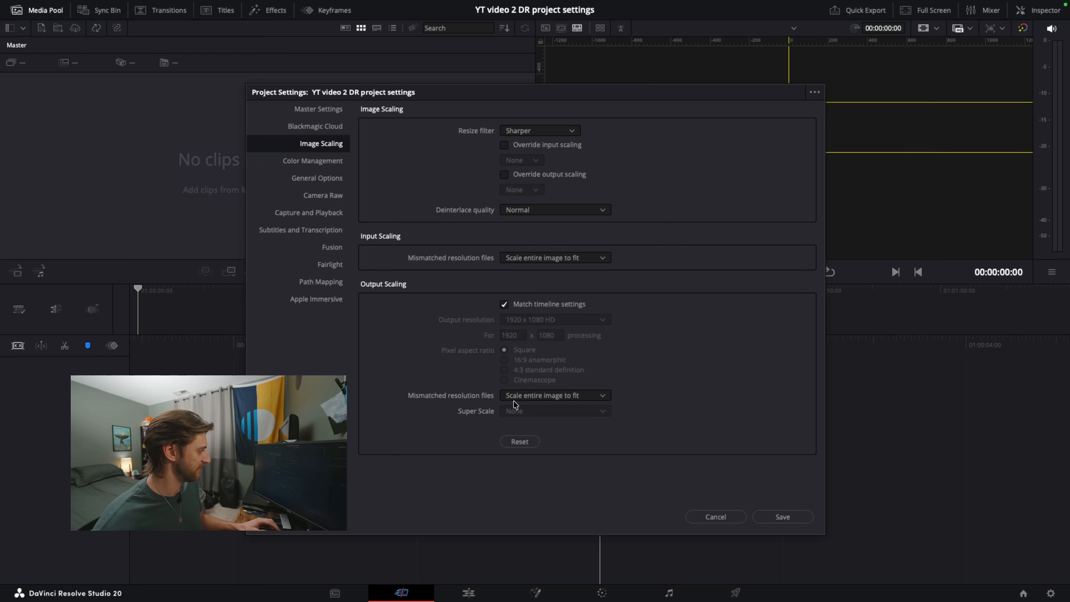
# - Examine the color science, timeline color space and available output color spaces in the color management settings
pyautogui.click(316, 159)
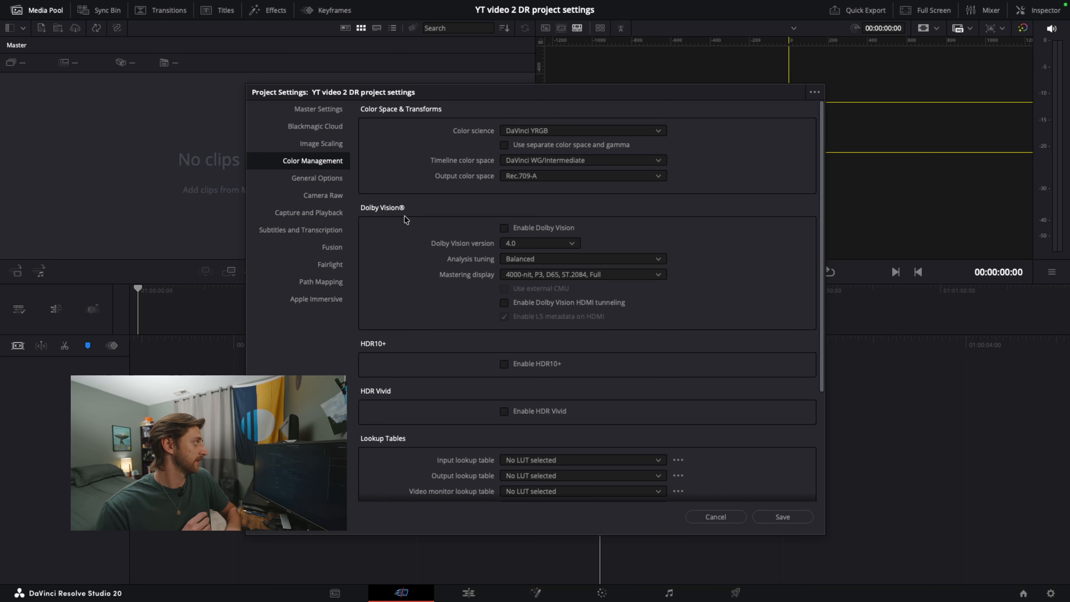
pyautogui.click(499, 130)
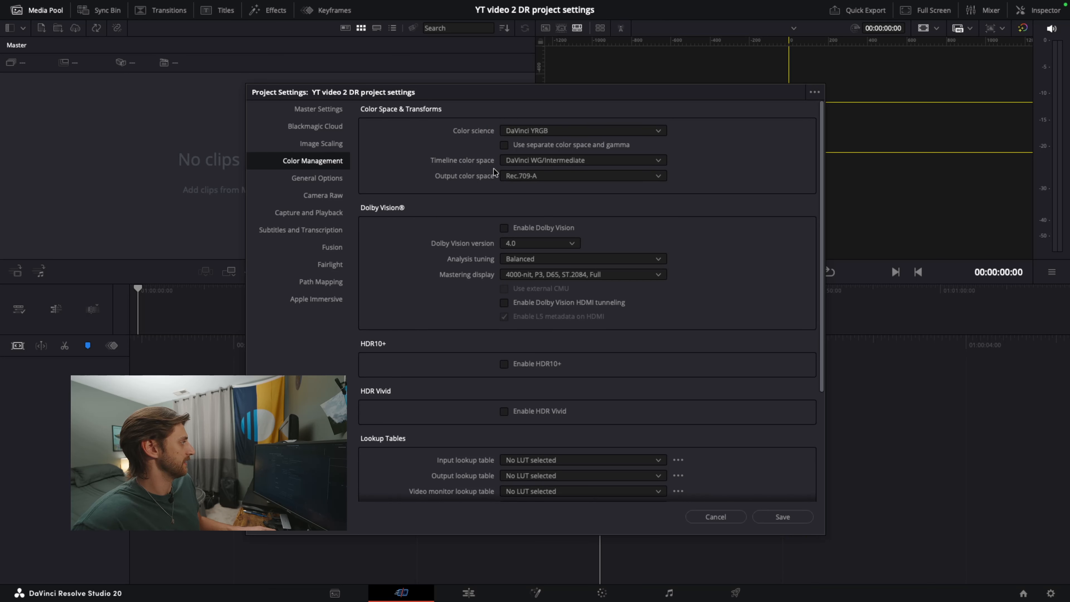
pyautogui.click(500, 161)
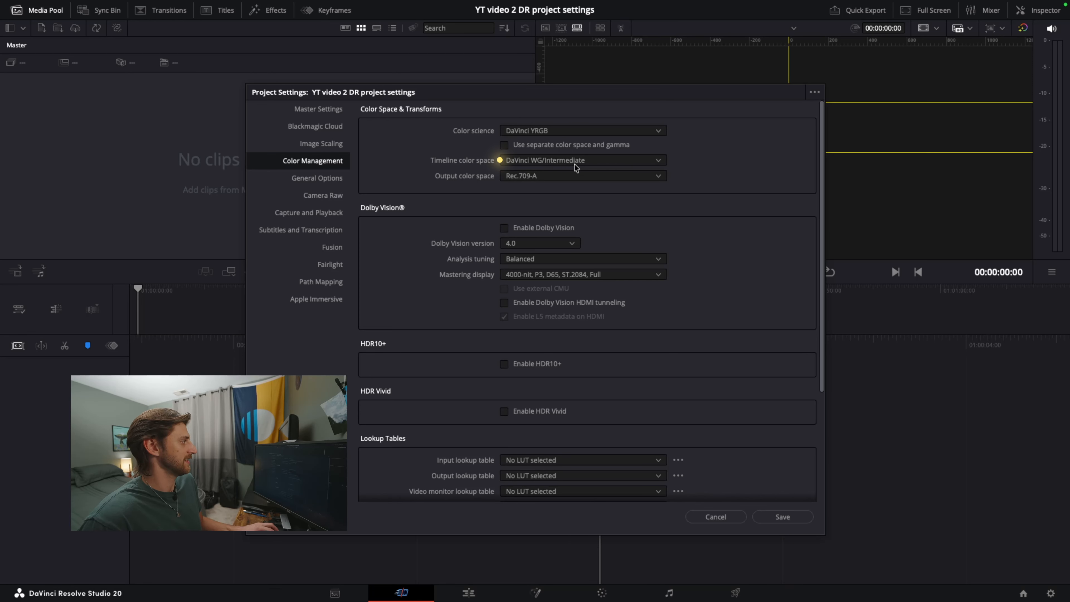
pyautogui.click(596, 176)
pyautogui.scroll(-6, 591, 268)
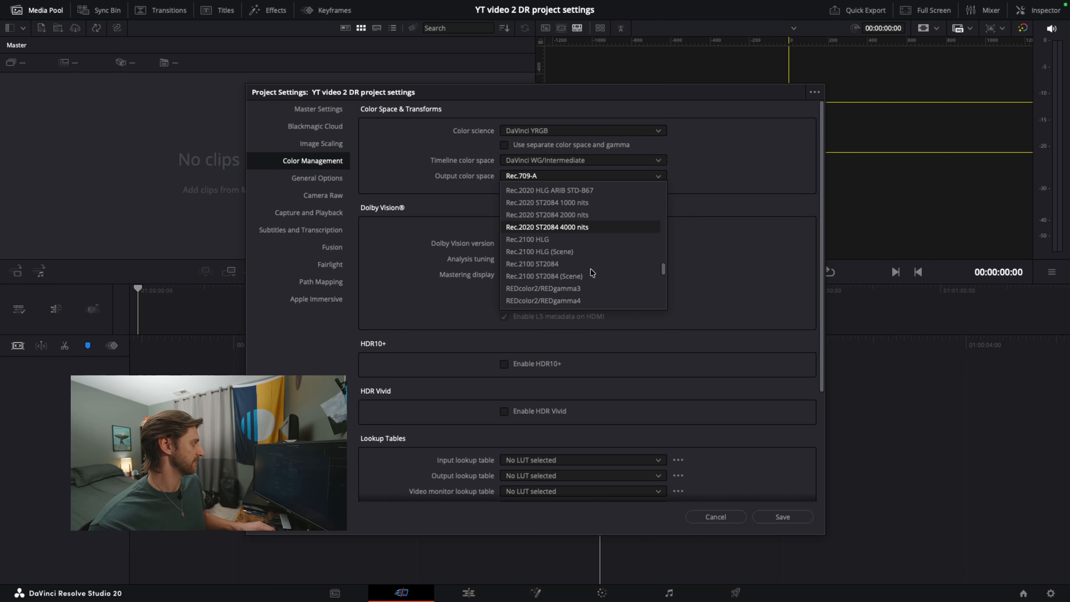
pyautogui.scroll(5, 590, 272)
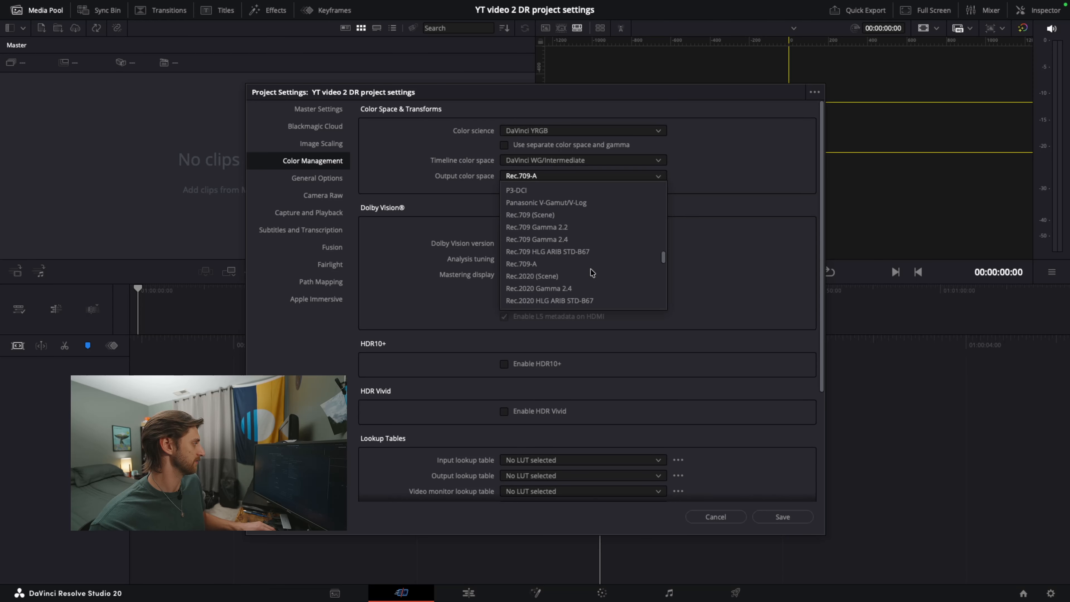
pyautogui.click(536, 239)
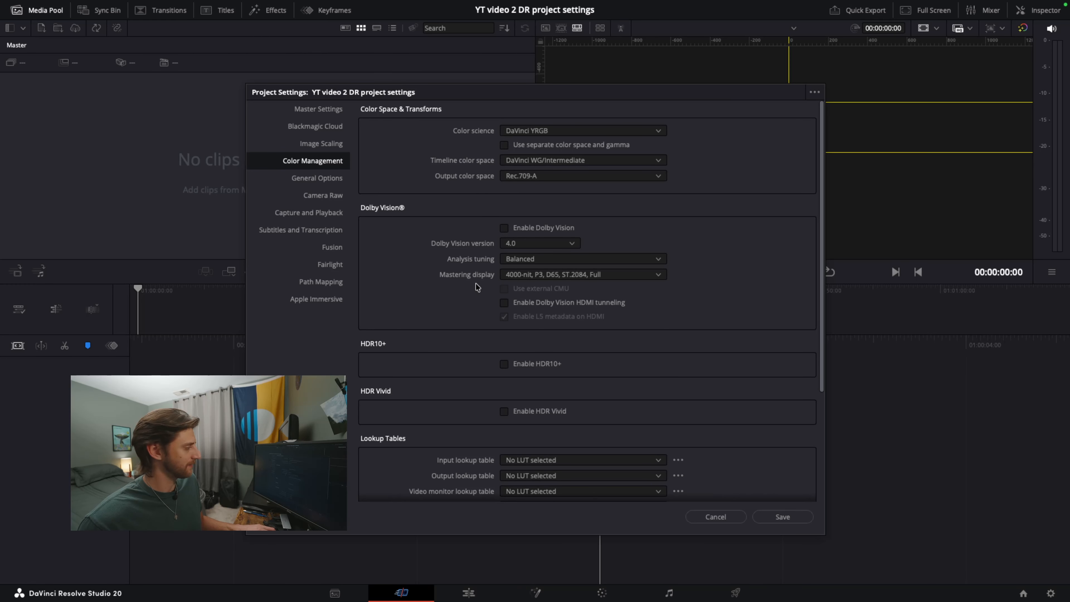
# - Set the 3D lookup table interpolation to Tetrahedral in the color management settings
pyautogui.scroll(-5, 477, 288)
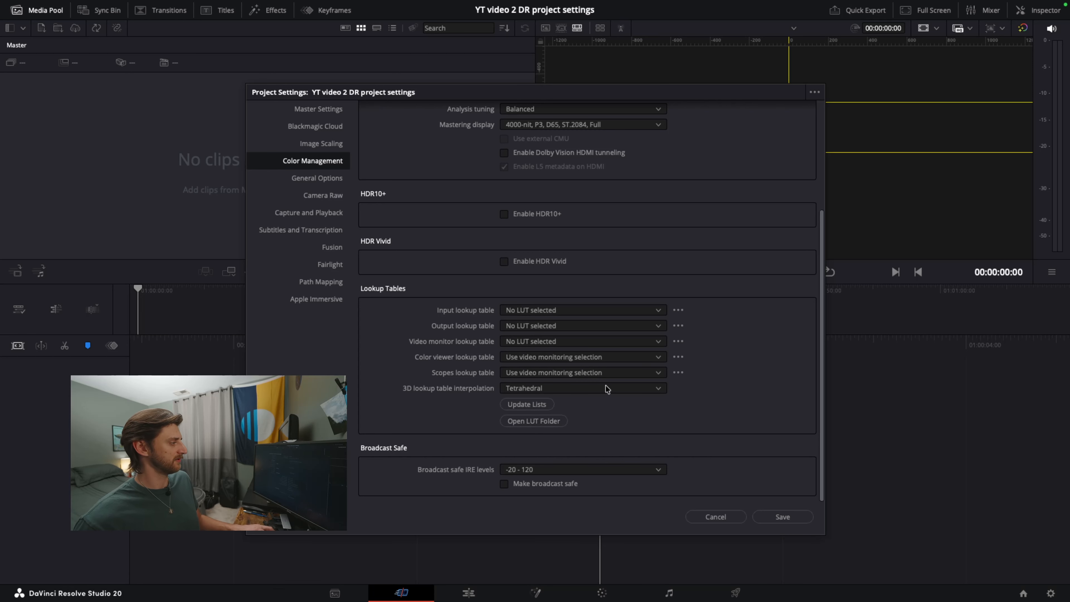
pyautogui.click(561, 389)
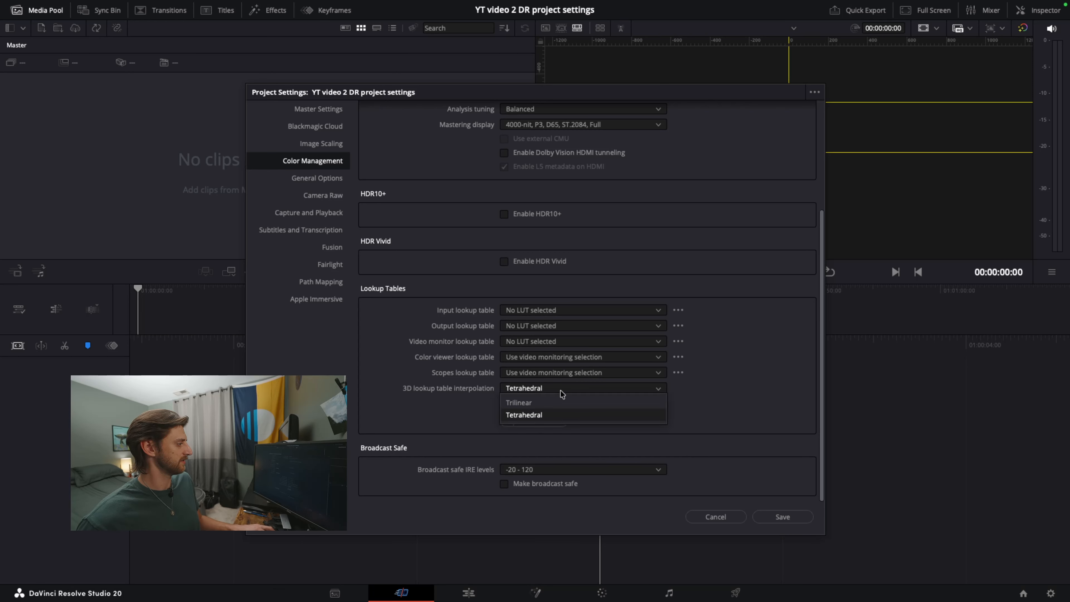
pyautogui.click(564, 415)
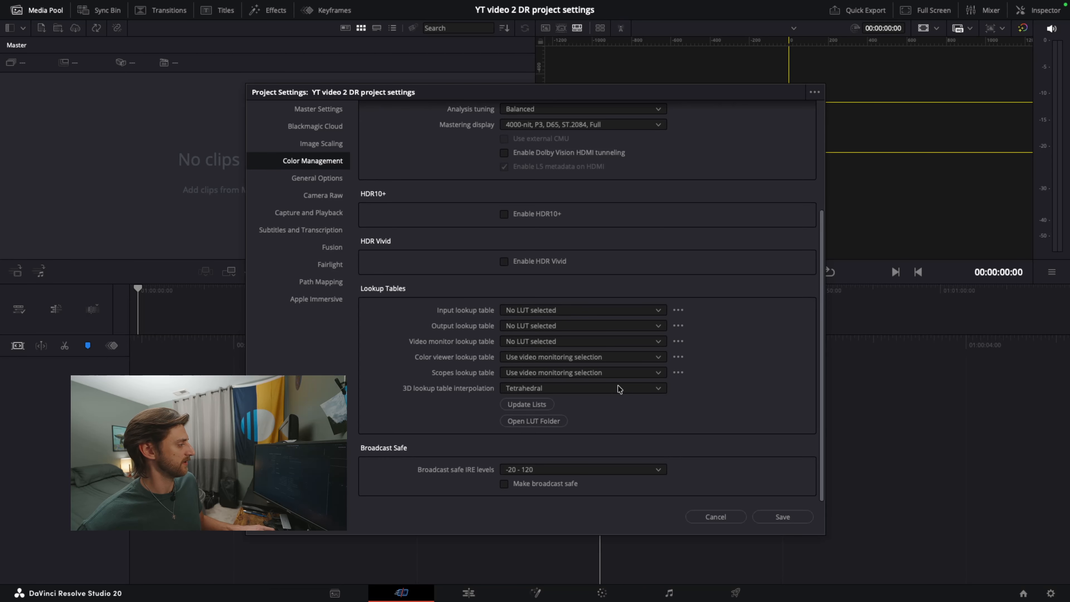
# - Review the color section of the general options, including the luminance mixer default and S-curve for contrast
pyautogui.click(318, 178)
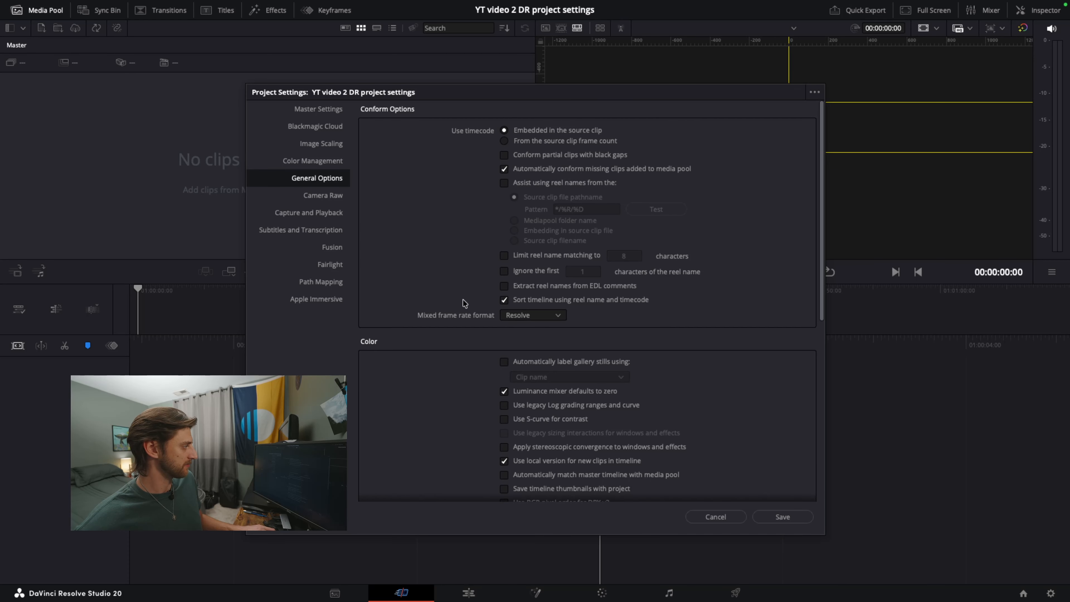
pyautogui.scroll(-3, 464, 302)
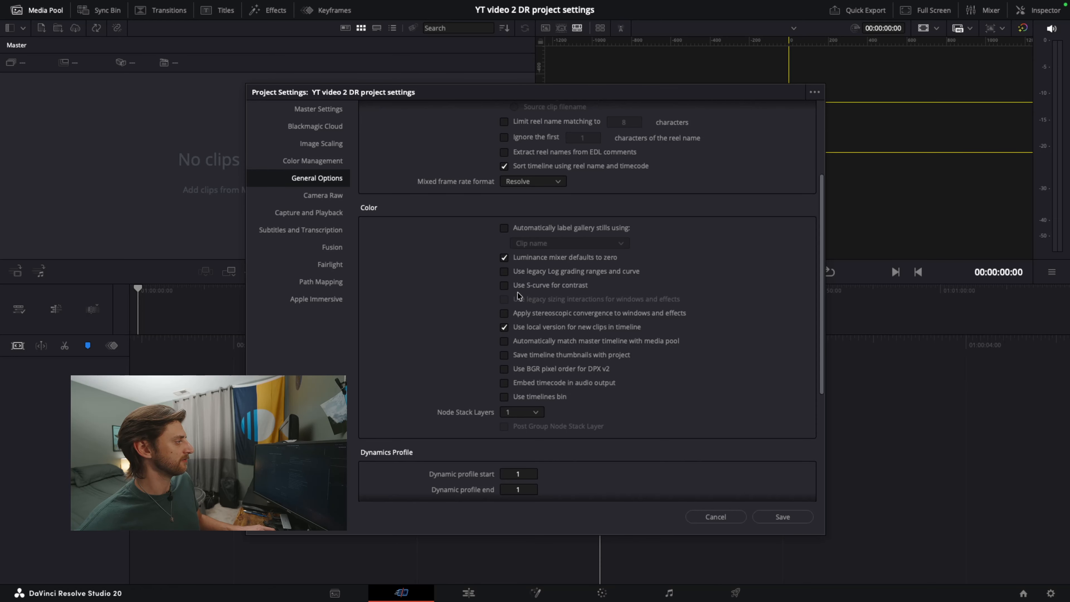
pyautogui.click(505, 285)
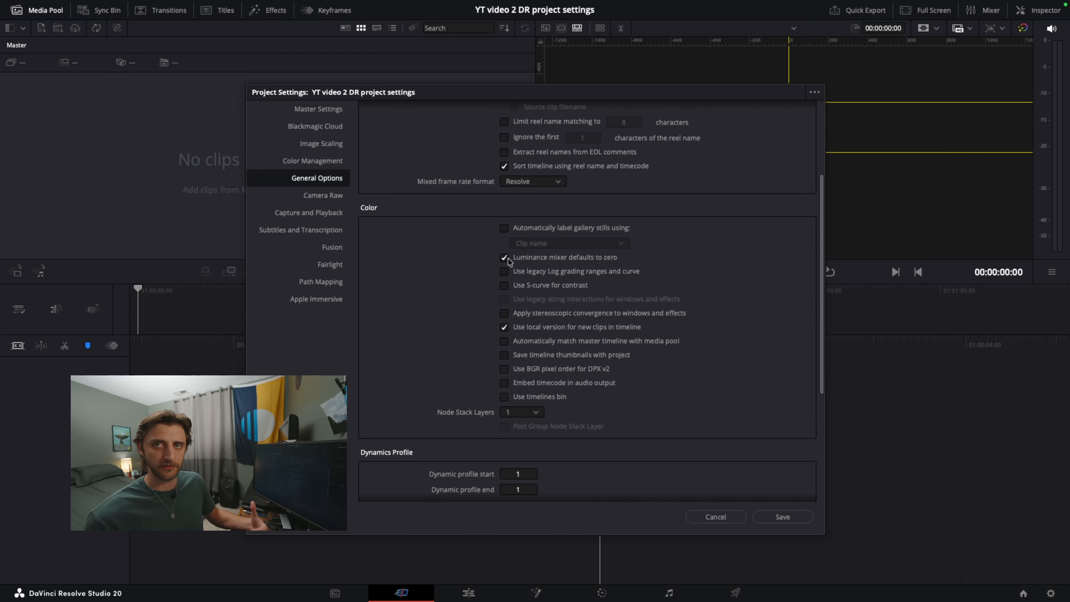
pyautogui.scroll(-5, 451, 380)
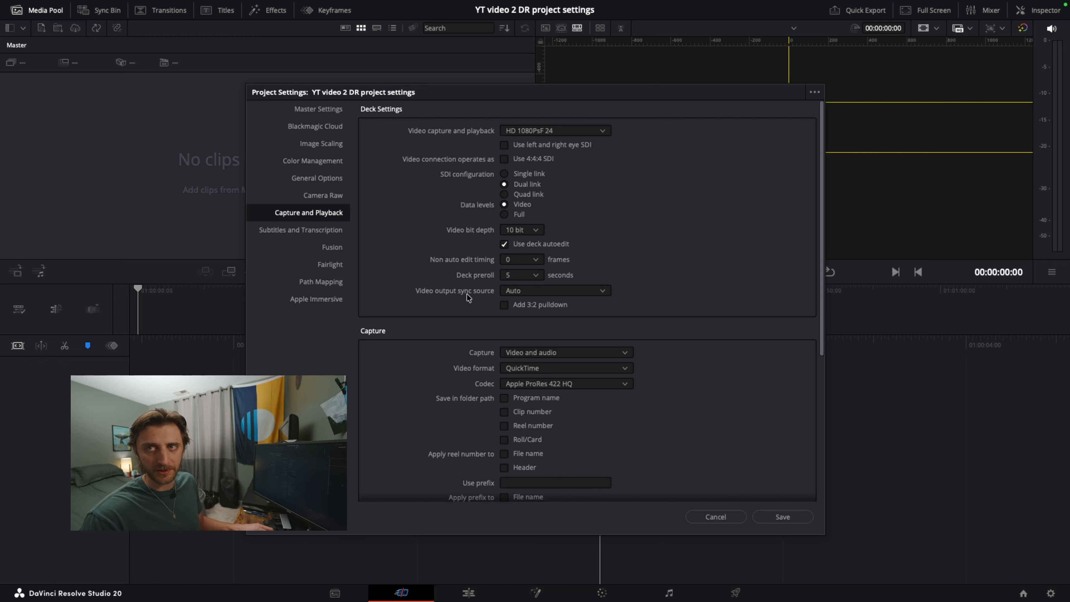
# - Look through the capture and playback, subtitles, Fusion, Fairlight, path mapping and Apple Immersive settings, and return to color management
pyautogui.scroll(-5, 441, 324)
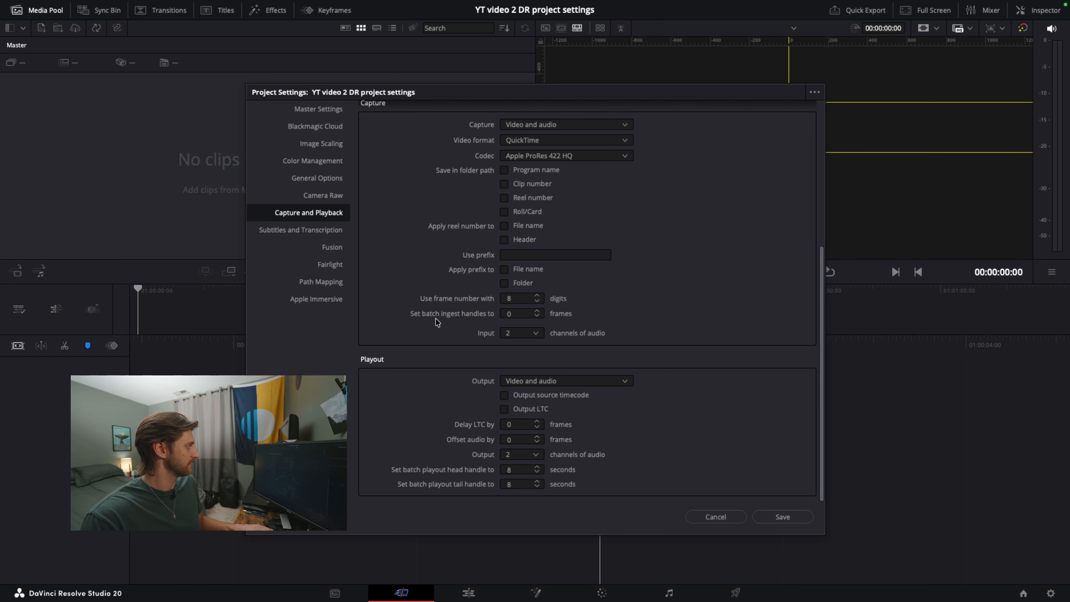
pyautogui.click(320, 231)
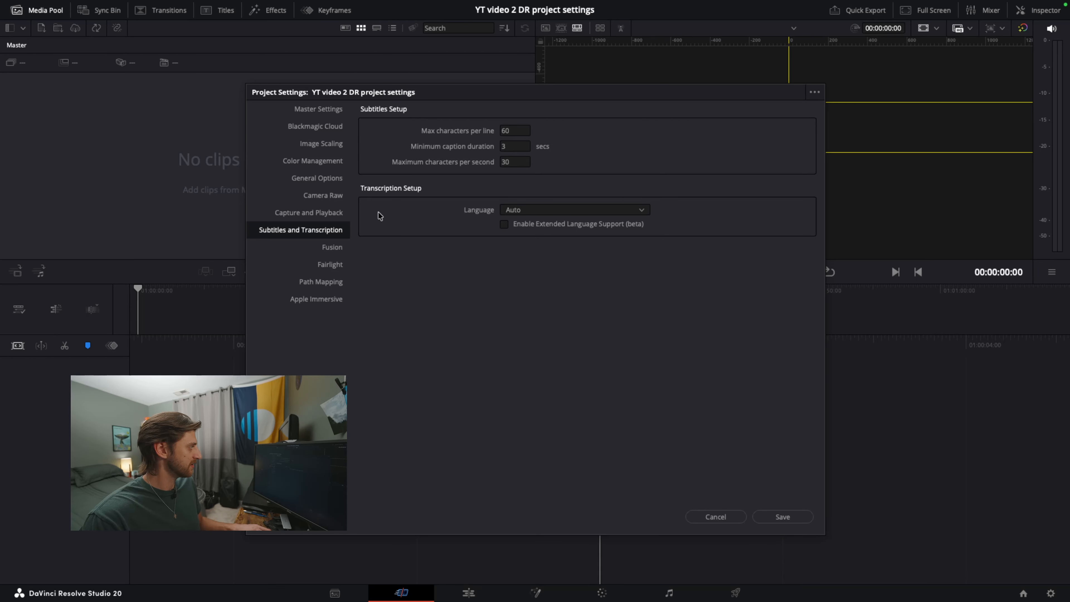
pyautogui.click(333, 248)
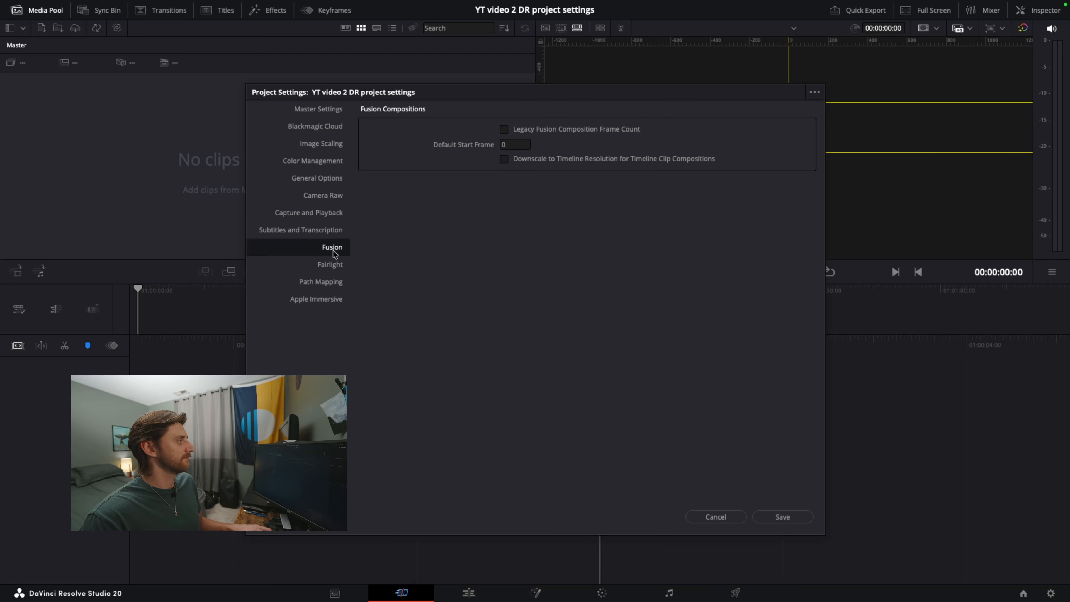
pyautogui.click(336, 270)
pyautogui.click(333, 283)
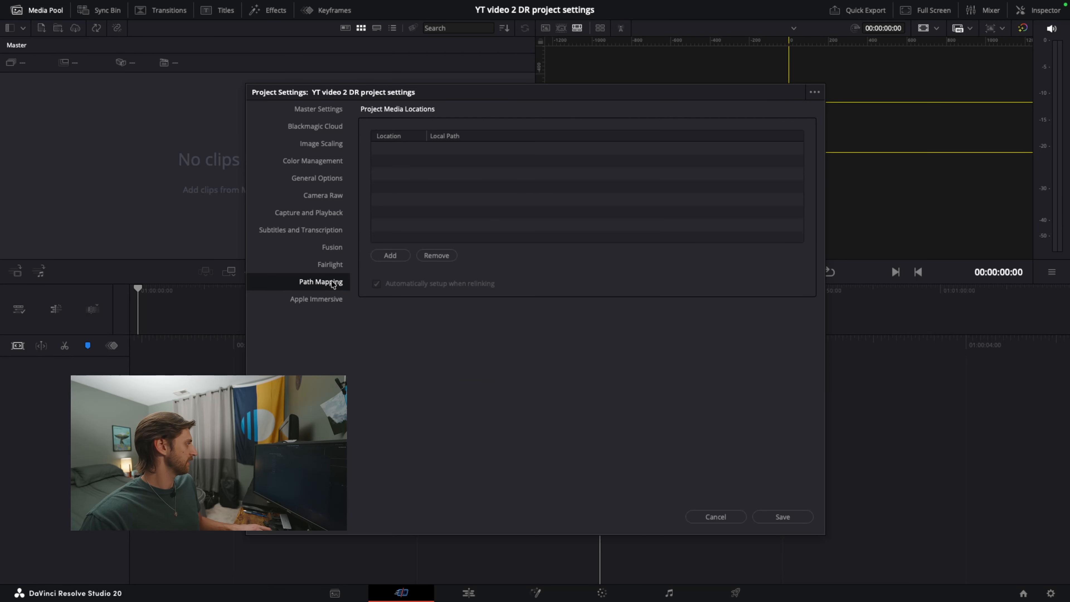
pyautogui.click(324, 299)
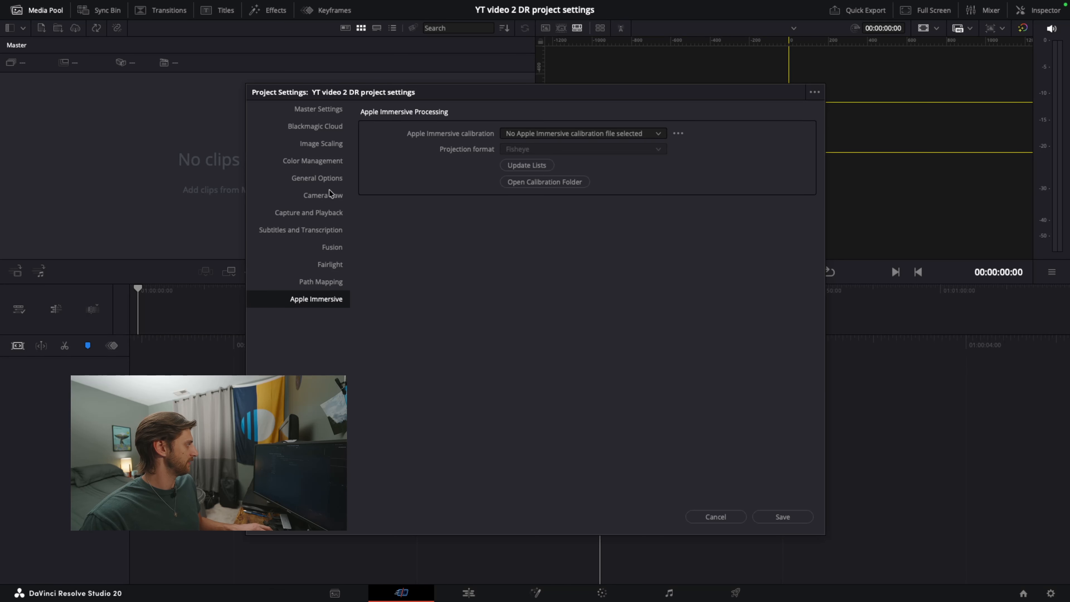
pyautogui.click(302, 162)
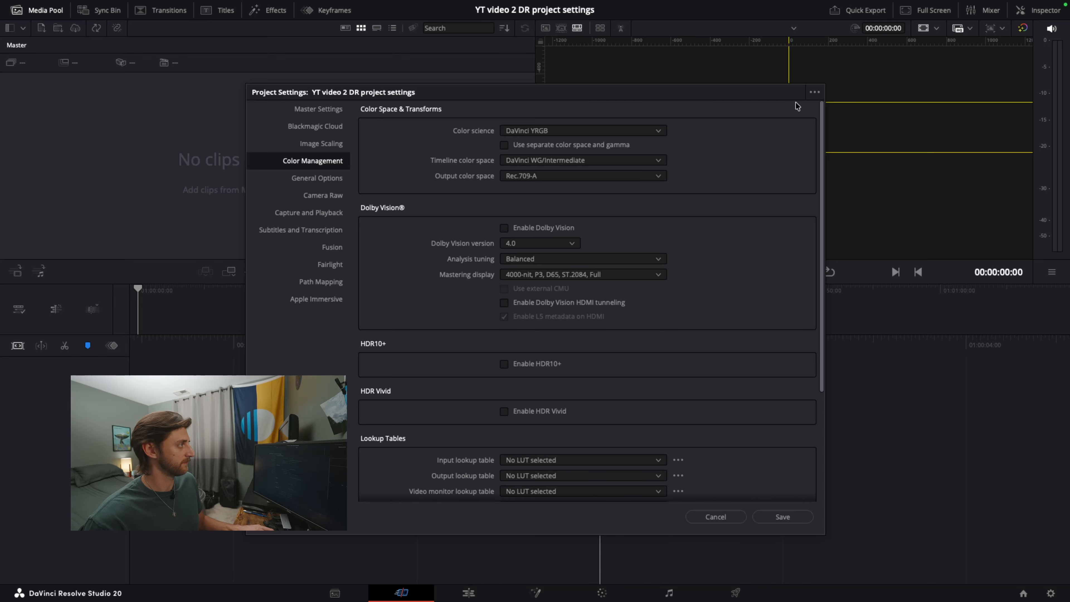
pyautogui.click(814, 94)
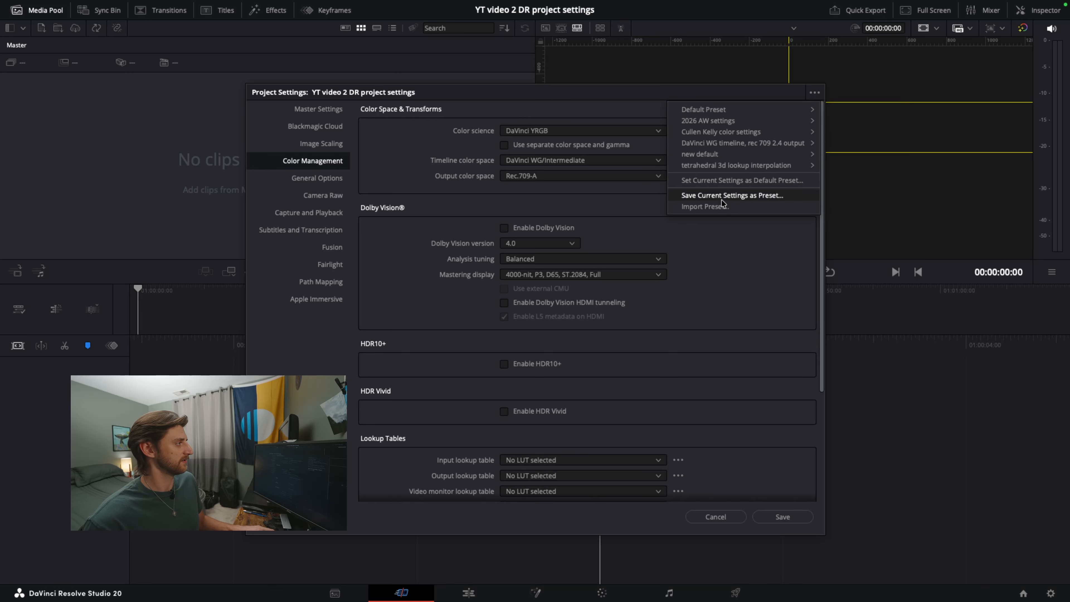
pyautogui.click(735, 196)
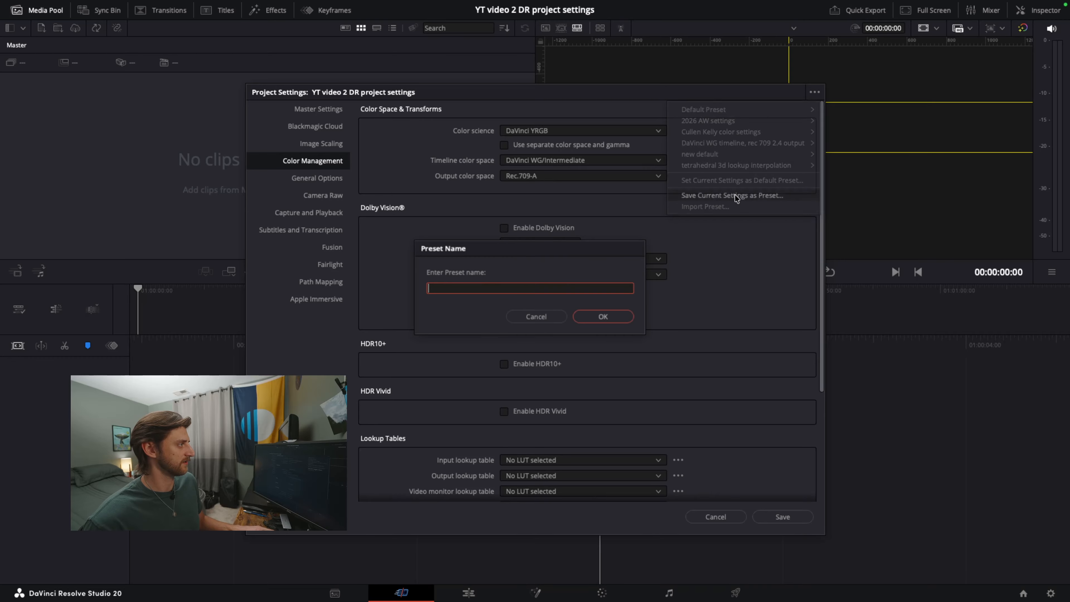
pyautogui.click(536, 319)
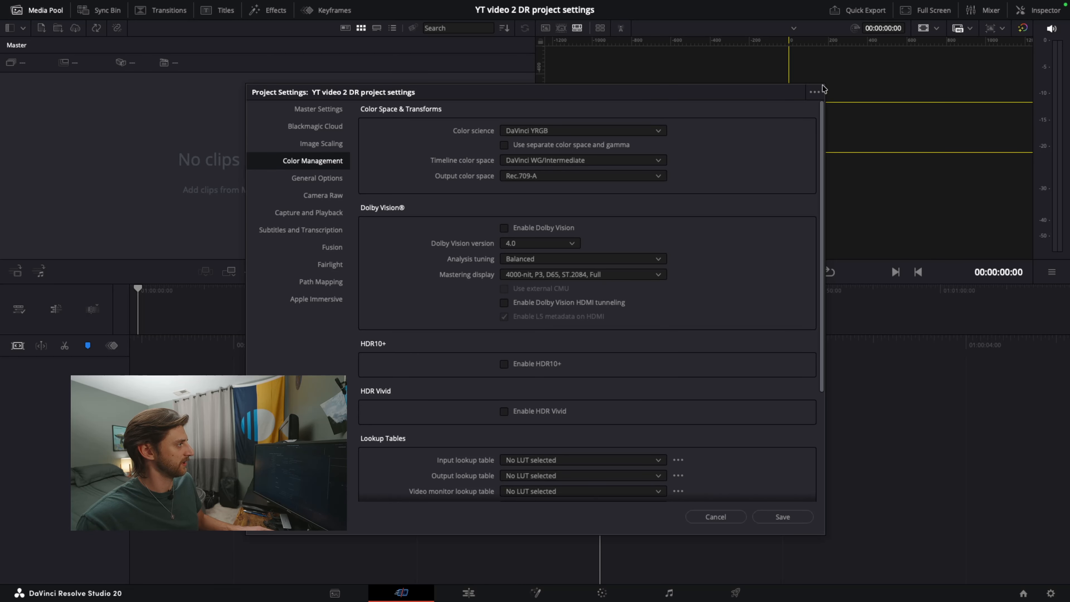
# - Set the current project settings as the default preset
pyautogui.click(814, 93)
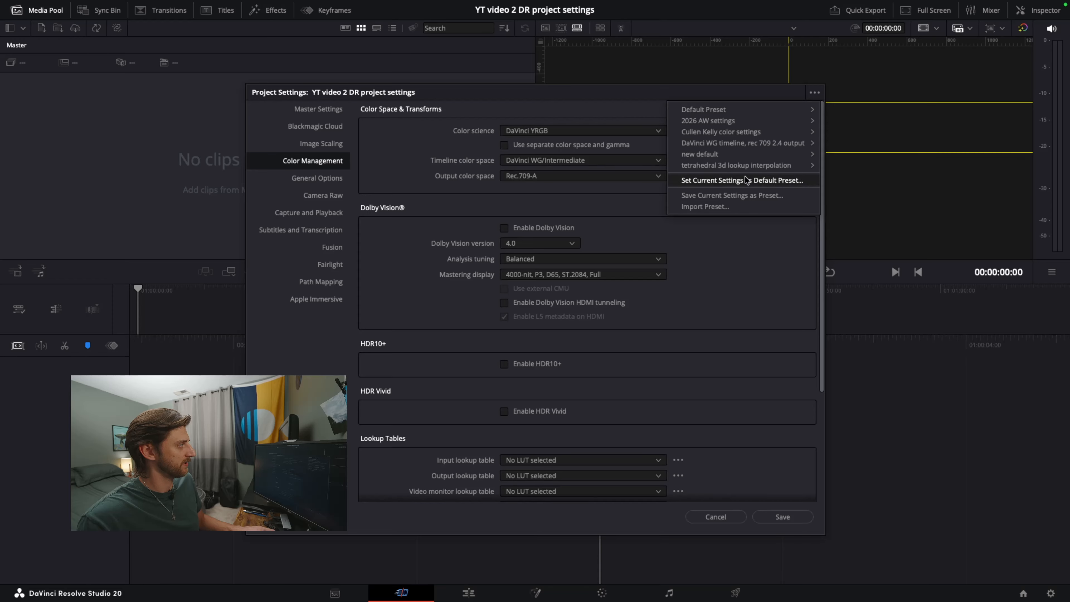